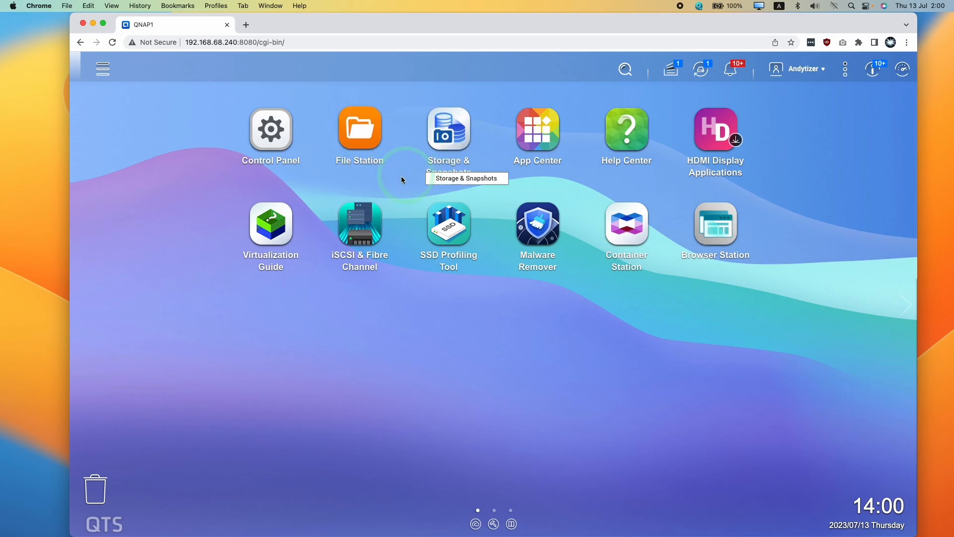
# - Bring up the QTS App Center and position its window on the desktop
pyautogui.click(537, 129)
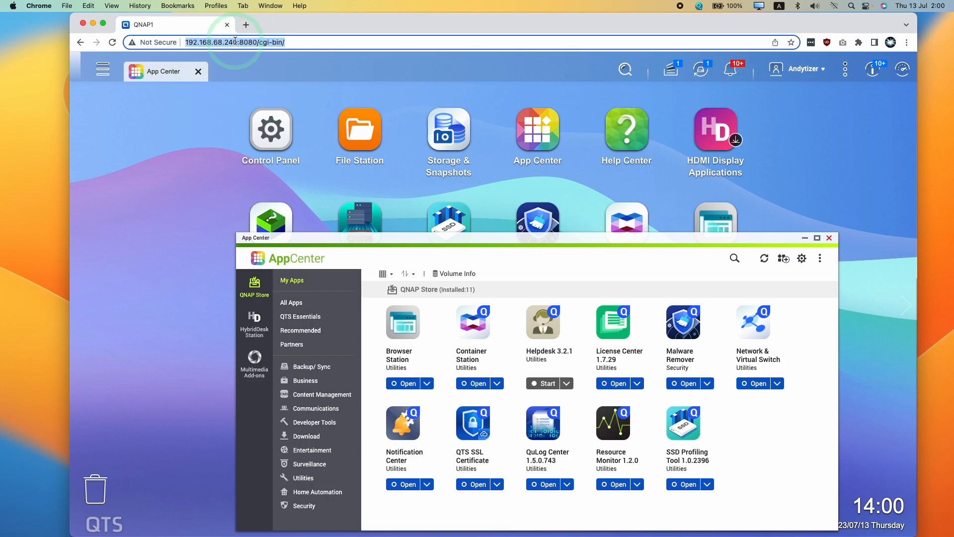
pyautogui.moveTo(472, 236)
pyautogui.mouseDown()
pyautogui.moveTo(553, 224)
pyautogui.moveTo(441, 192)
pyautogui.mouseUp()
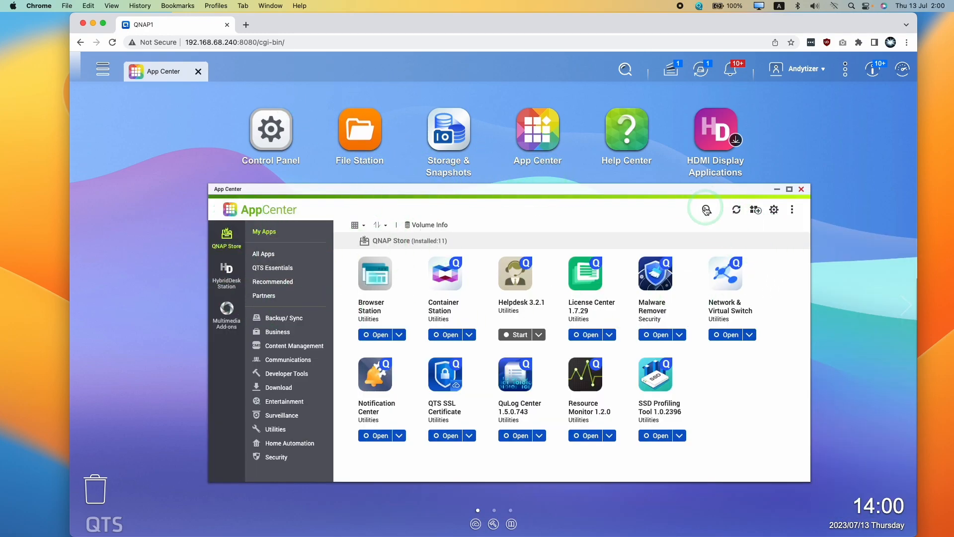
# - Install Plex Media Server from the Entertainment category, accepting the third-party disclaimer
pyautogui.click(301, 407)
pyautogui.scroll(-3, 594, 358)
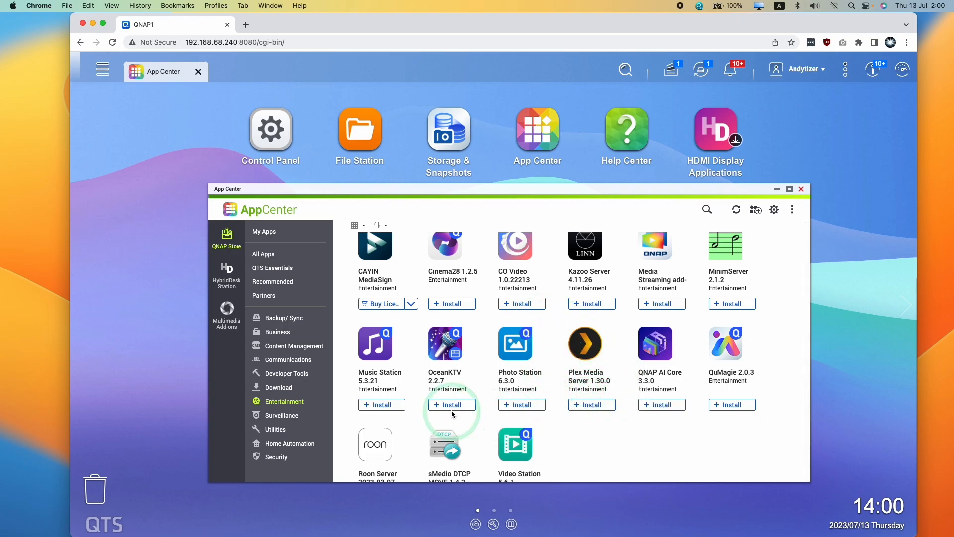
pyautogui.click(580, 410)
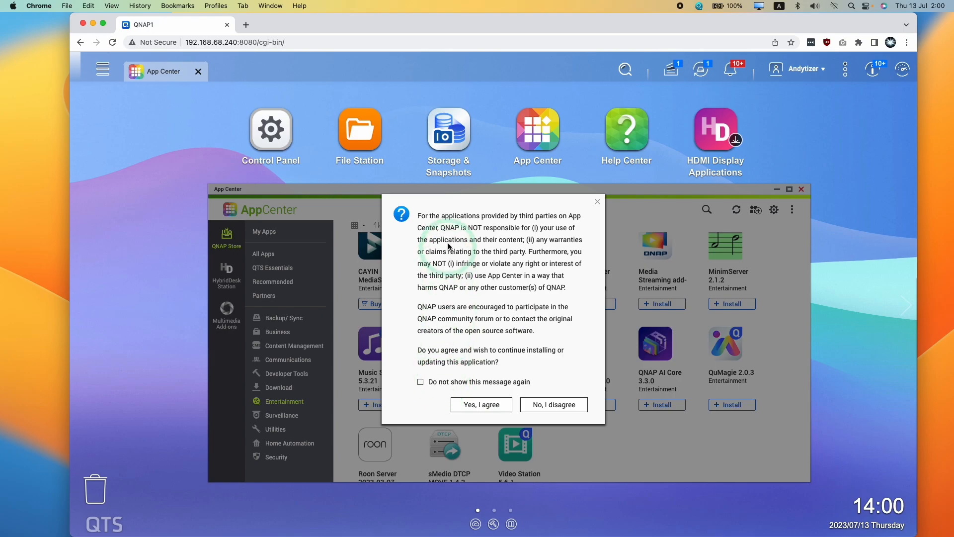
pyautogui.click(475, 409)
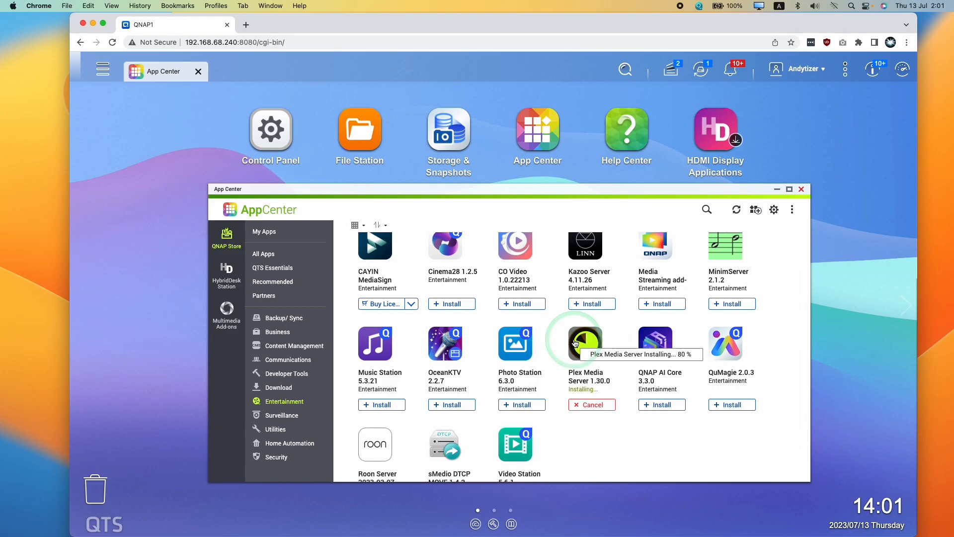
pyautogui.scroll(-1, 592, 353)
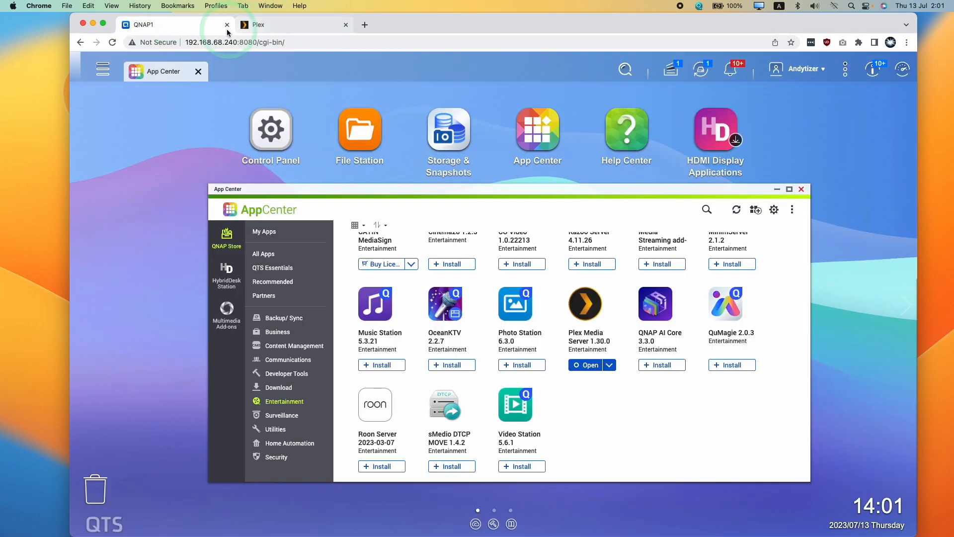
# - Start signing in to Plex Web with email on the sign-in page
pyautogui.click(276, 24)
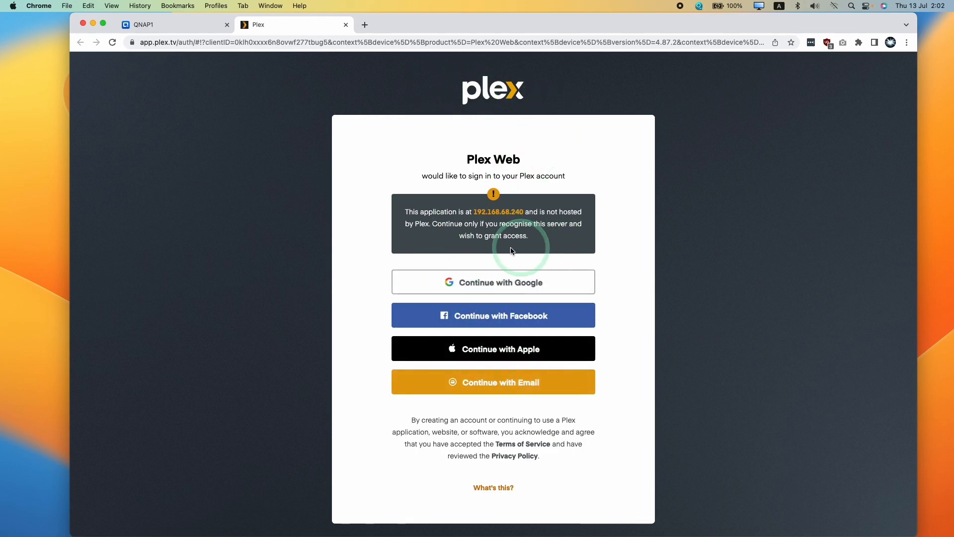
pyautogui.click(455, 393)
pyautogui.scroll(-2, 401, 358)
pyautogui.click(410, 334)
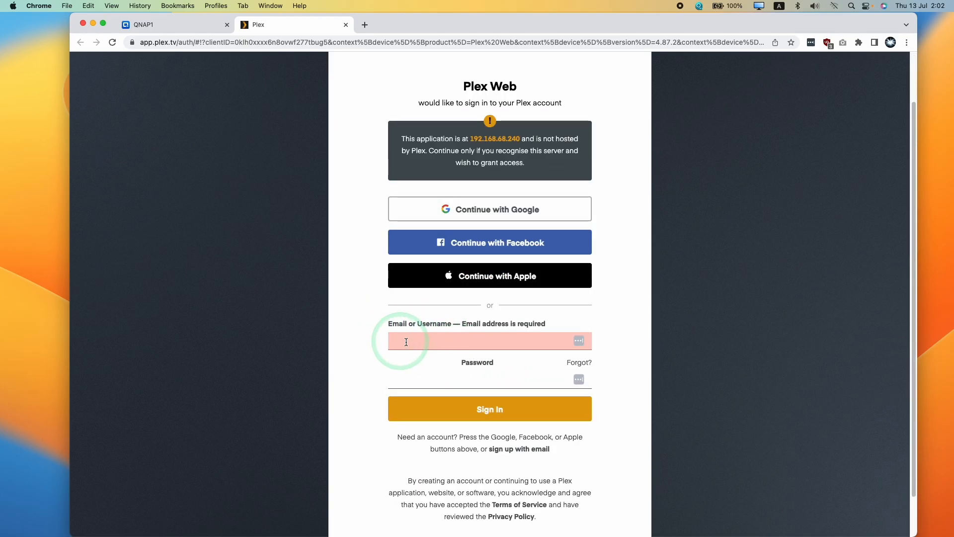
pyautogui.scroll(-2, 448, 380)
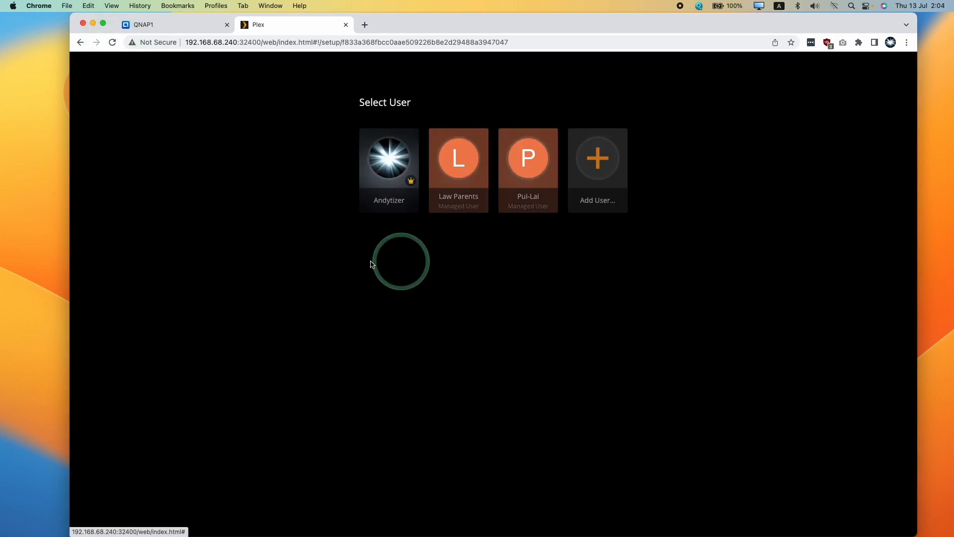
# - Continue as the Andytizer user and dismiss the How Plex Works intro and Plex Pass offer
pyautogui.click(366, 190)
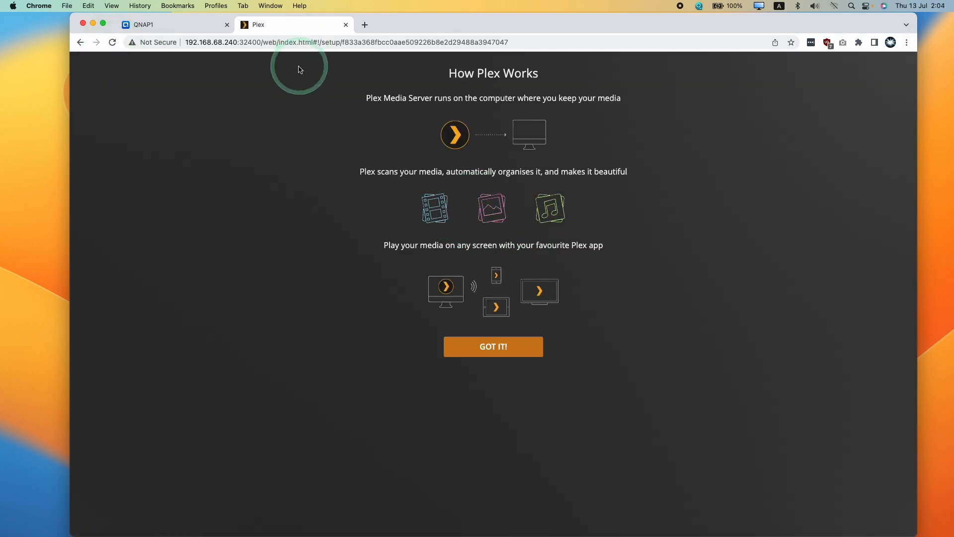
pyautogui.moveTo(298, 64); pyautogui.dragTo(612, 287)
pyautogui.click(612, 287)
pyautogui.click(490, 345)
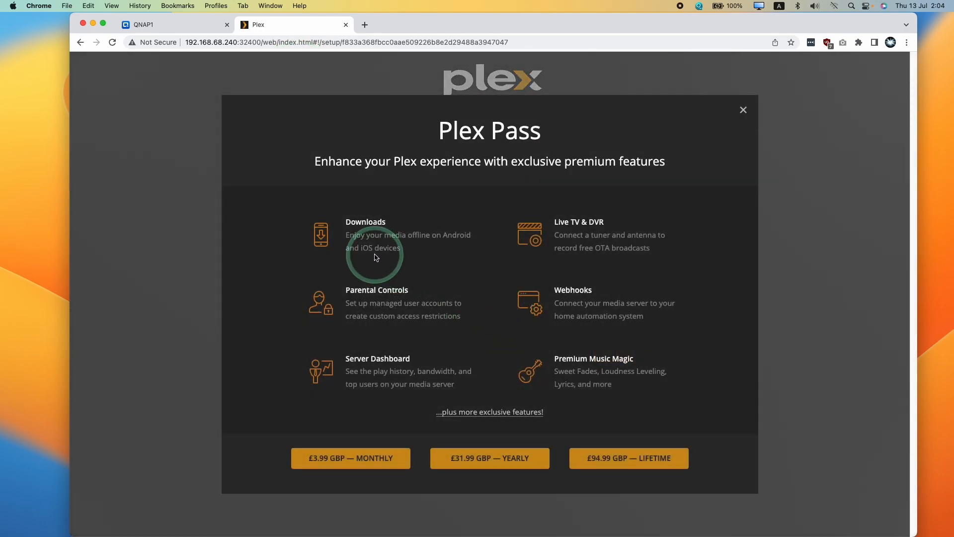
pyautogui.click(744, 112)
# - Keep the server name QNAP1 with outside-home access allowed and advance to Media Library
pyautogui.moveTo(354, 195); pyautogui.dragTo(571, 284)
pyautogui.click(571, 283)
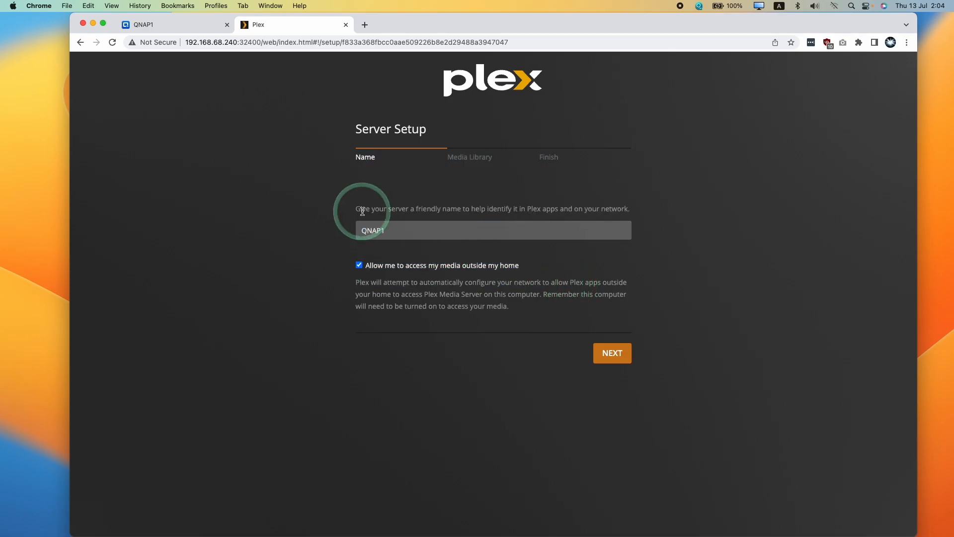
pyautogui.click(388, 230)
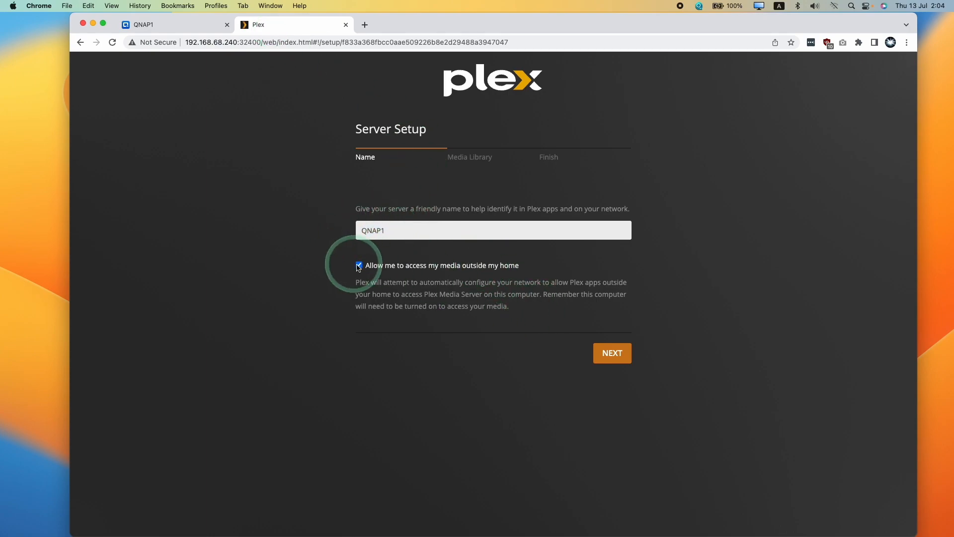
pyautogui.click(603, 353)
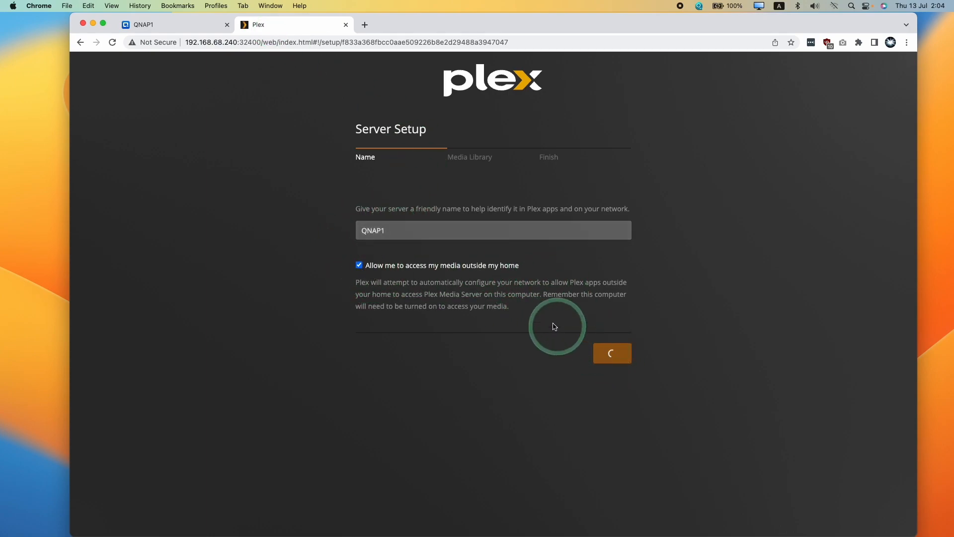
# - Begin a new library of type Films and continue to its folder selection
pyautogui.click(492, 274)
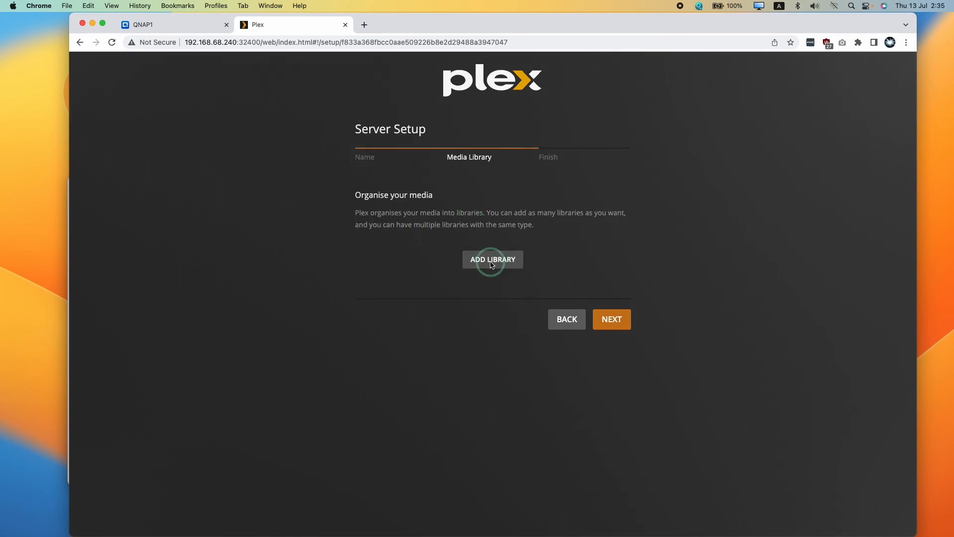
pyautogui.click(491, 264)
pyautogui.click(435, 172)
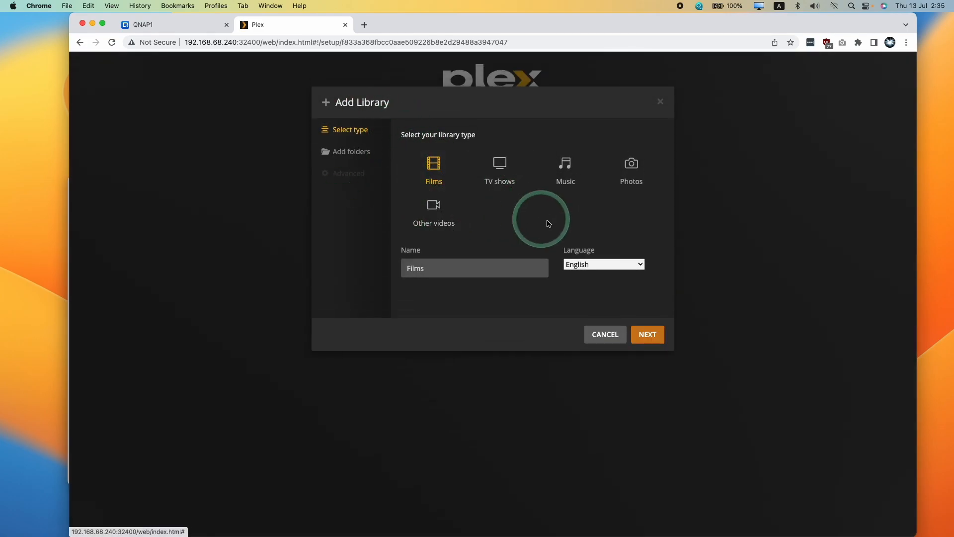
pyautogui.click(647, 341)
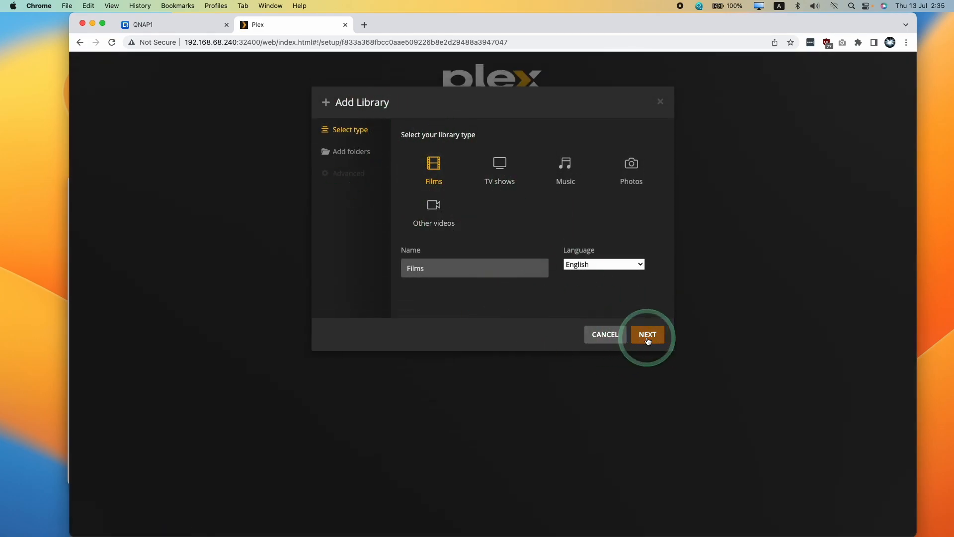
# - Browse the library folder into the share folder, checking the NAS shared folders along the way
pyautogui.click(497, 166)
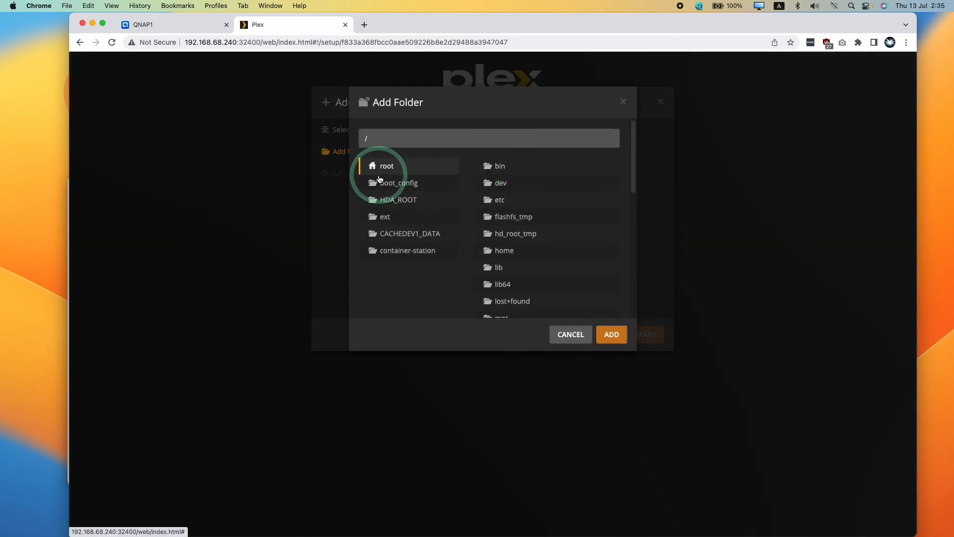
pyautogui.scroll(-2, 635, 171)
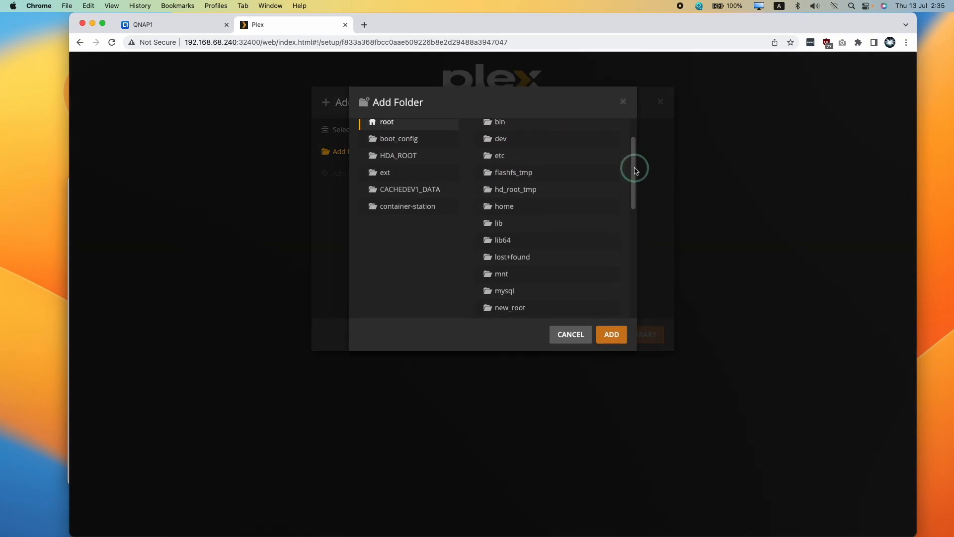
pyautogui.scroll(-5, 634, 171)
pyautogui.scroll(-1, 632, 234)
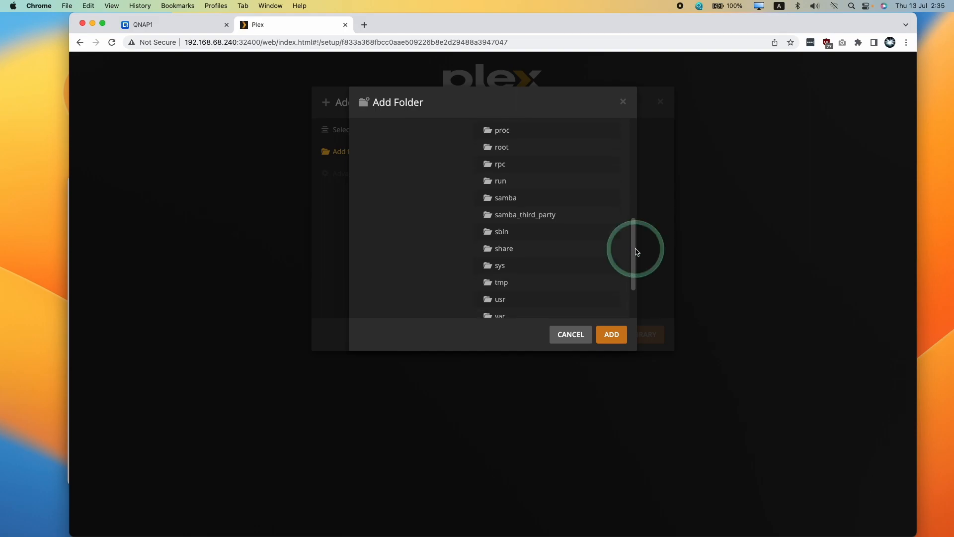
pyautogui.click(505, 249)
pyautogui.moveTo(633, 224); pyautogui.dragTo(628, 160)
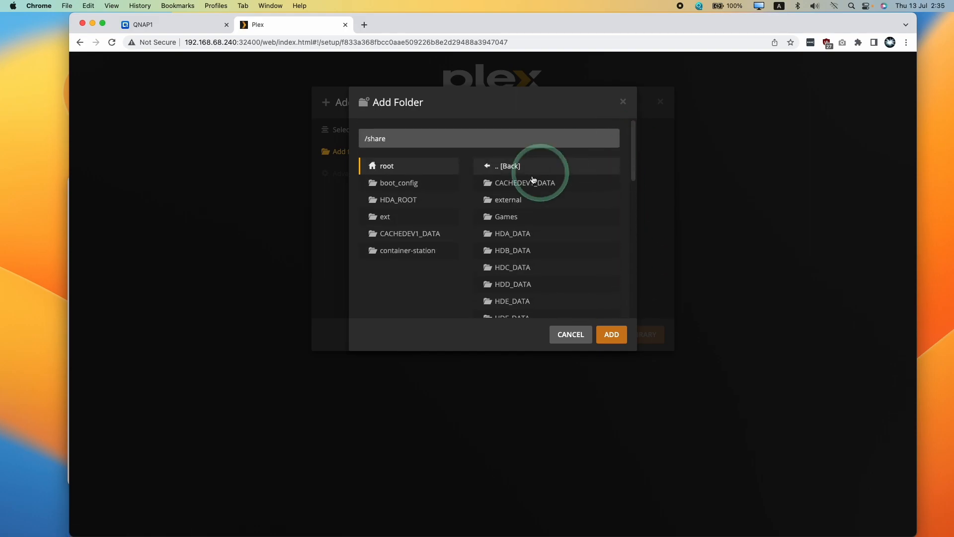
pyautogui.scroll(-3, 635, 162)
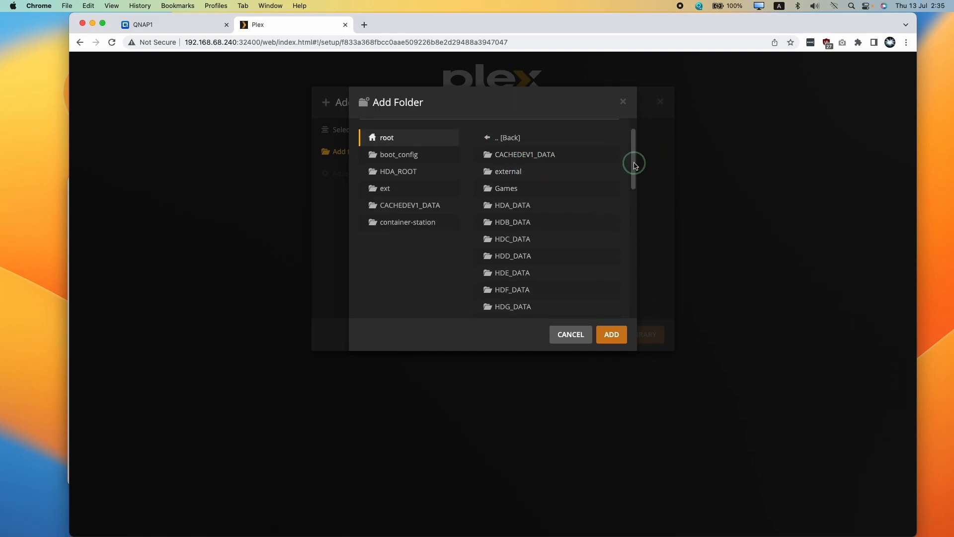
pyautogui.moveTo(630, 192); pyautogui.dragTo(639, 302)
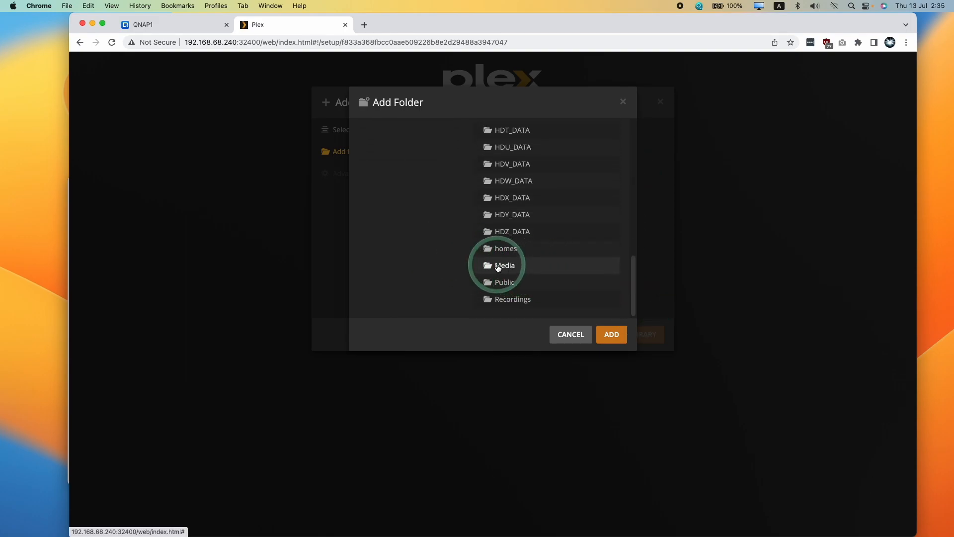
pyautogui.click(168, 25)
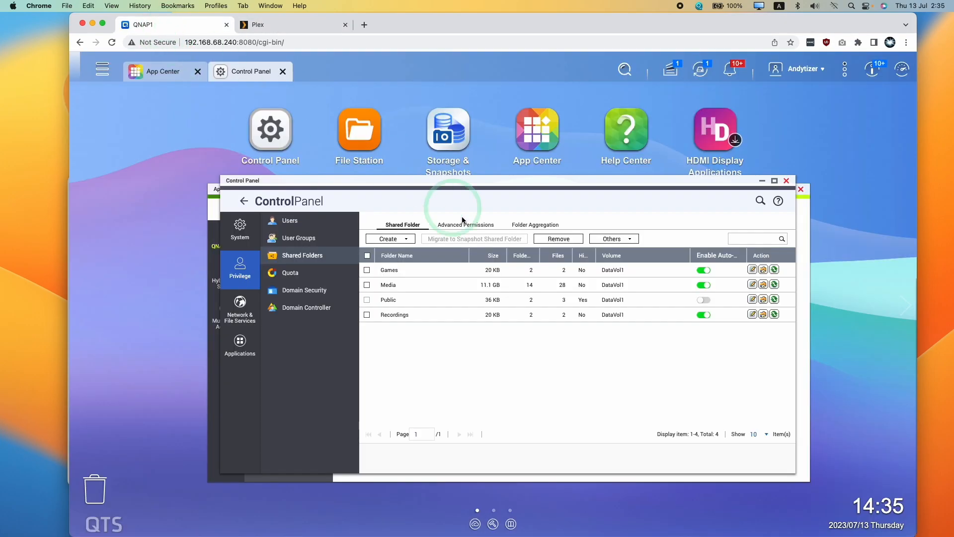
pyautogui.click(257, 24)
# - Create the Films library from /share/Media/Movies and return to the library list
pyautogui.click(525, 264)
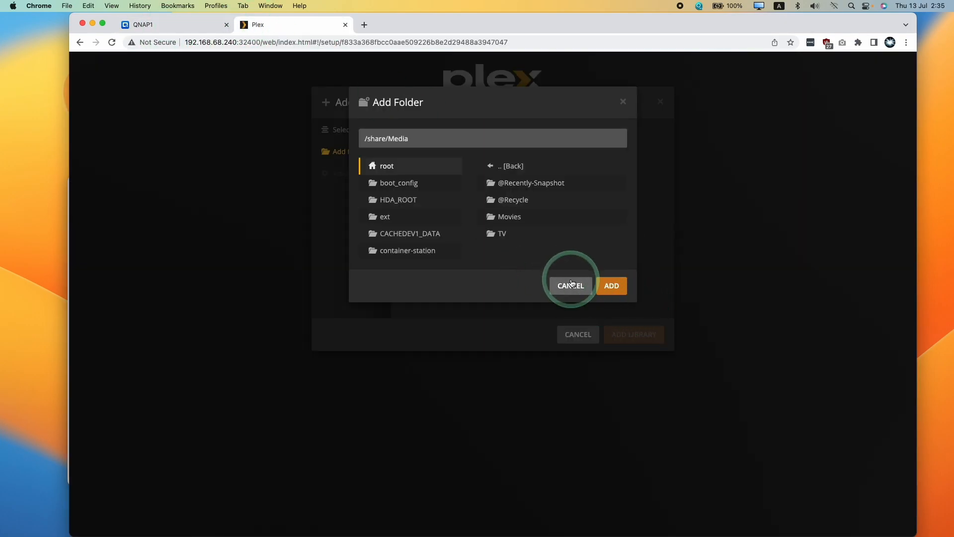
pyautogui.click(522, 223)
pyautogui.click(613, 286)
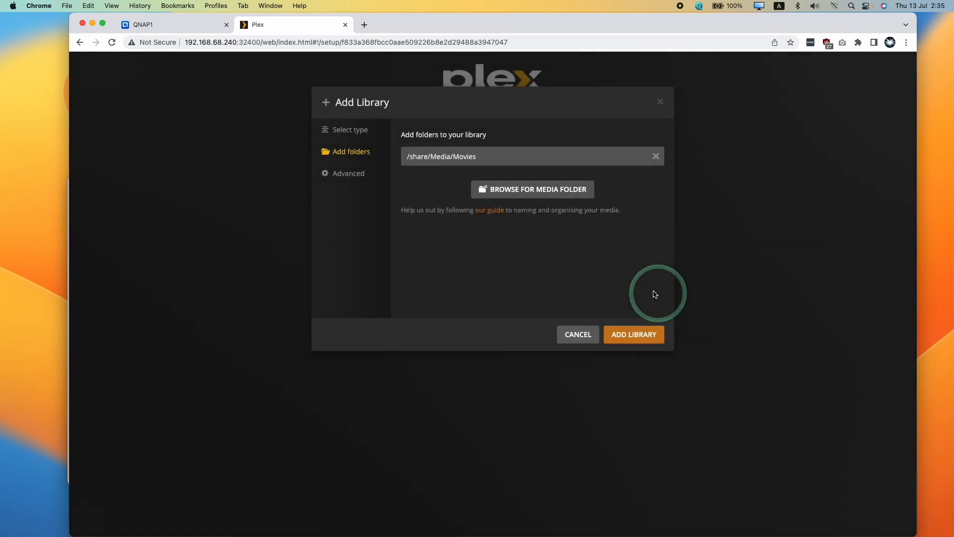
pyautogui.click(635, 336)
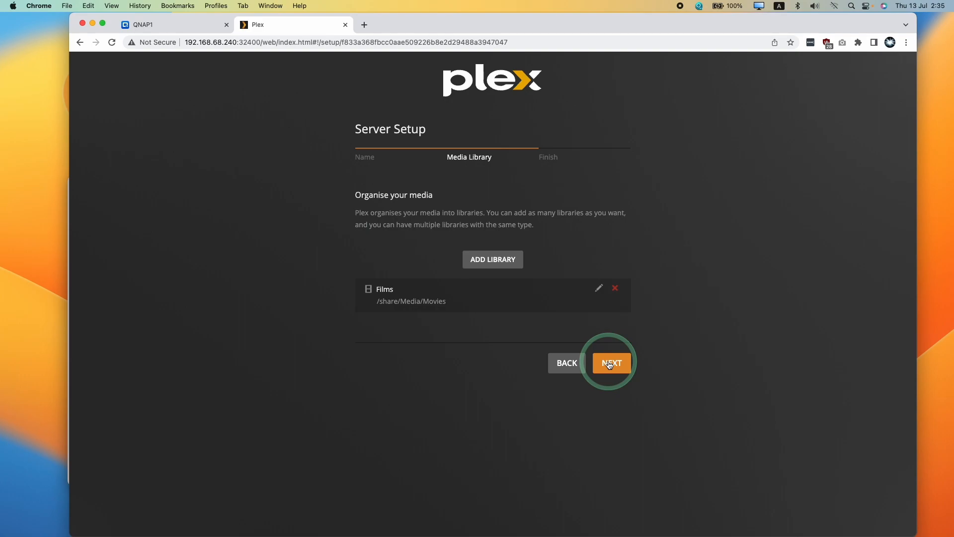
# - Start a TV shows library and browse its folder into /share/Media
pyautogui.click(480, 267)
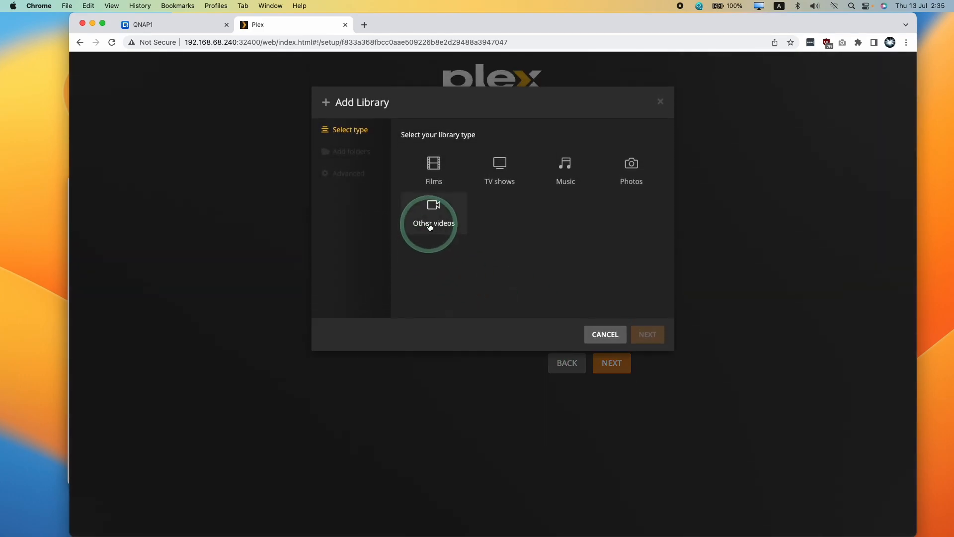
pyautogui.click(499, 169)
pyautogui.click(650, 334)
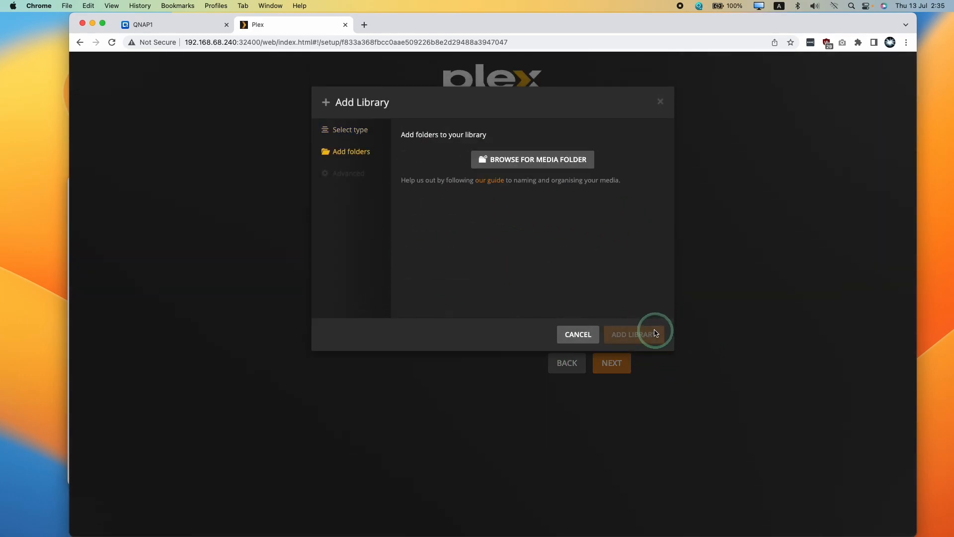
pyautogui.click(524, 168)
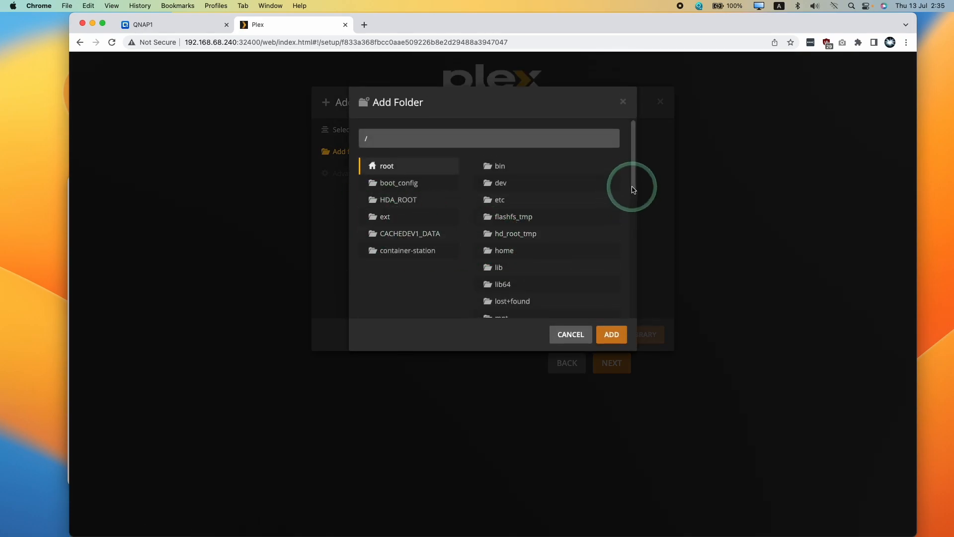
pyautogui.moveTo(632, 181); pyautogui.dragTo(632, 290)
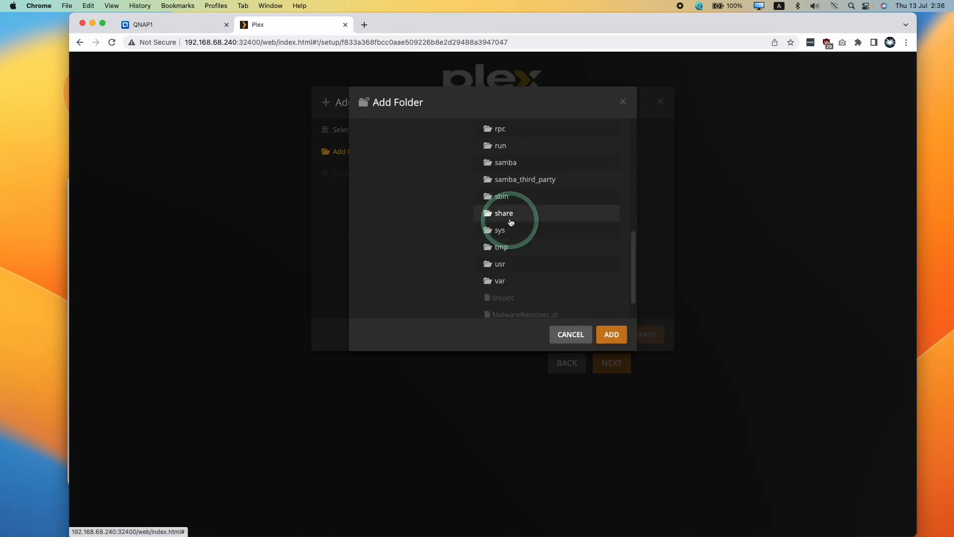
pyautogui.click(512, 213)
pyautogui.moveTo(632, 223); pyautogui.dragTo(630, 277)
pyautogui.click(611, 262)
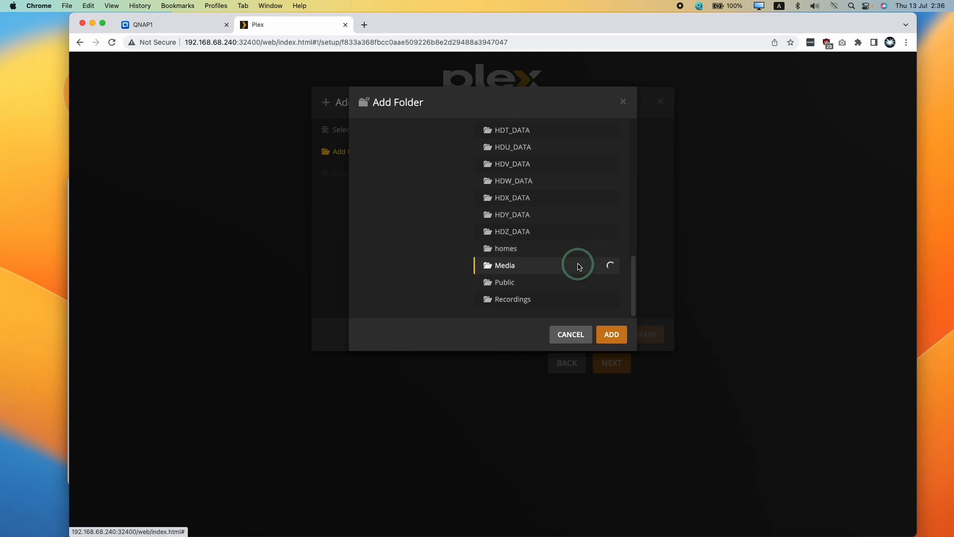
# - Set /share/Media/TV as the source and create the TV shows library
pyautogui.click(504, 237)
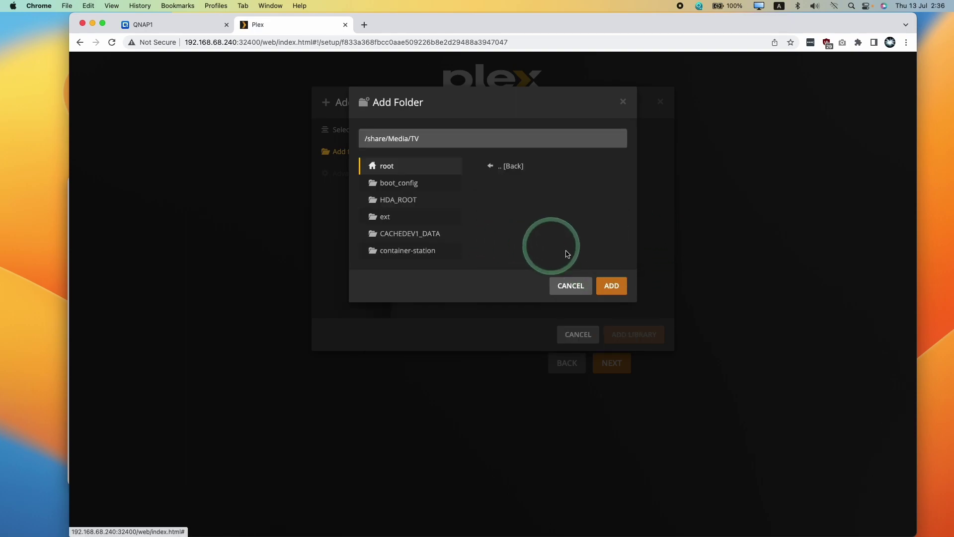
pyautogui.click(612, 286)
pyautogui.click(633, 333)
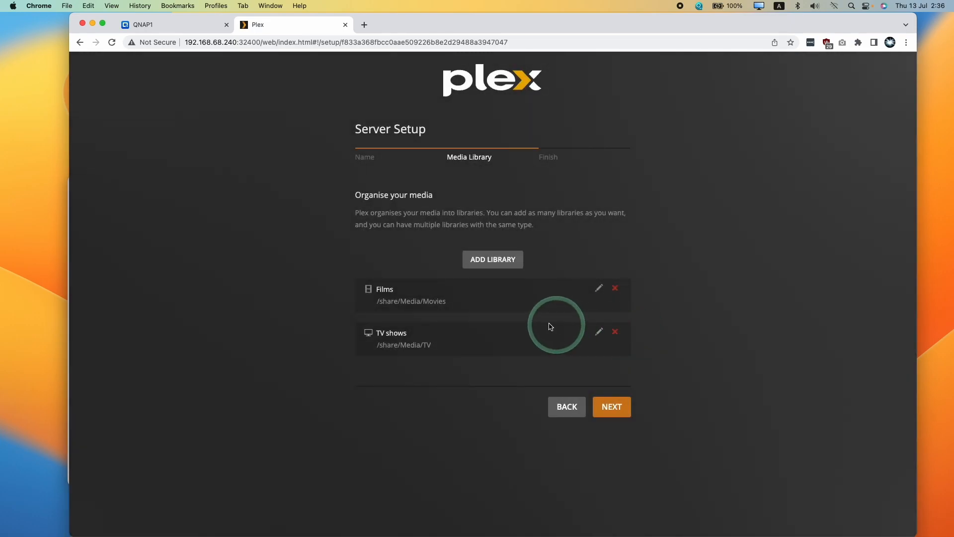
# - Finish the server setup wizard and reach the Plex Web home
pyautogui.moveTo(375, 273); pyautogui.dragTo(451, 358)
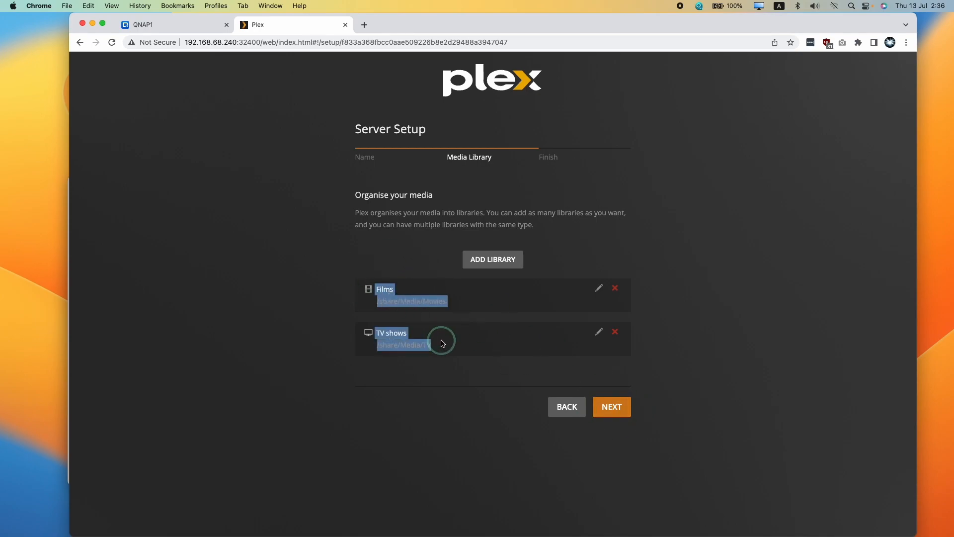
pyautogui.click(568, 408)
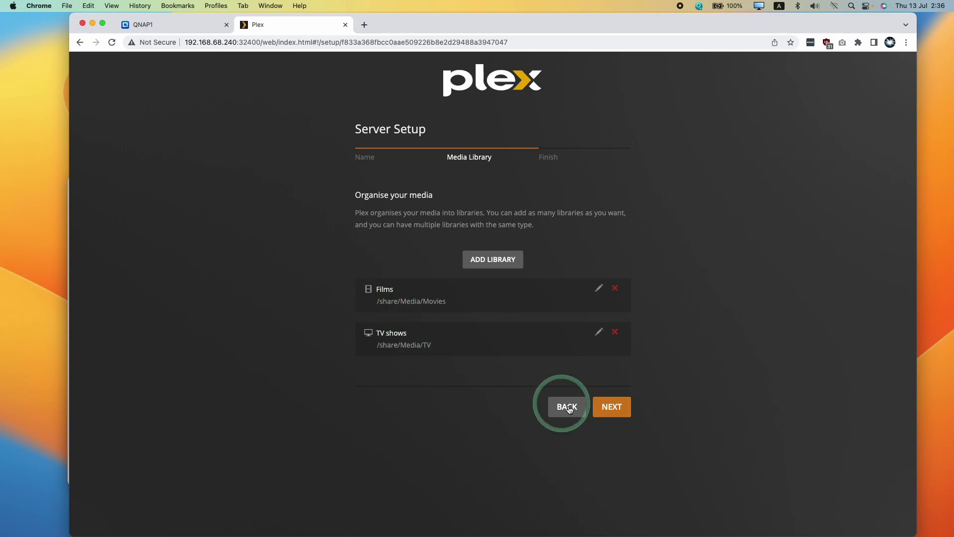
pyautogui.click(616, 418)
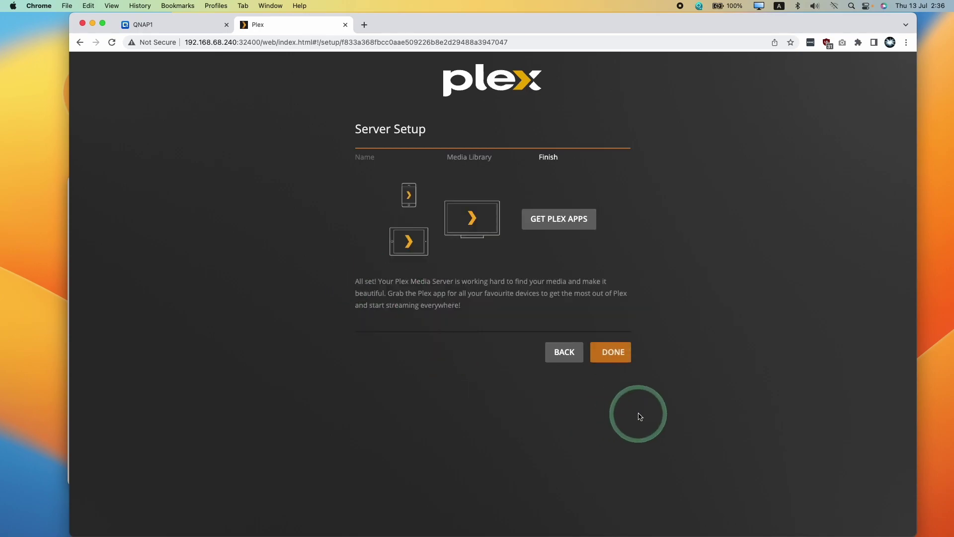
pyautogui.click(621, 359)
pyautogui.click(546, 371)
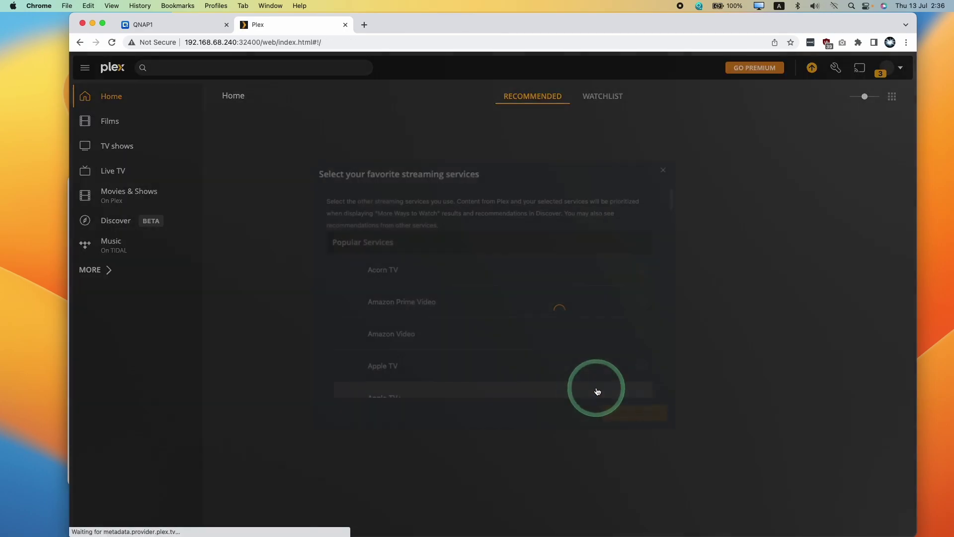
pyautogui.click(675, 166)
# - Load the film 1917 from the Films library into the player and pause it
pyautogui.click(141, 98)
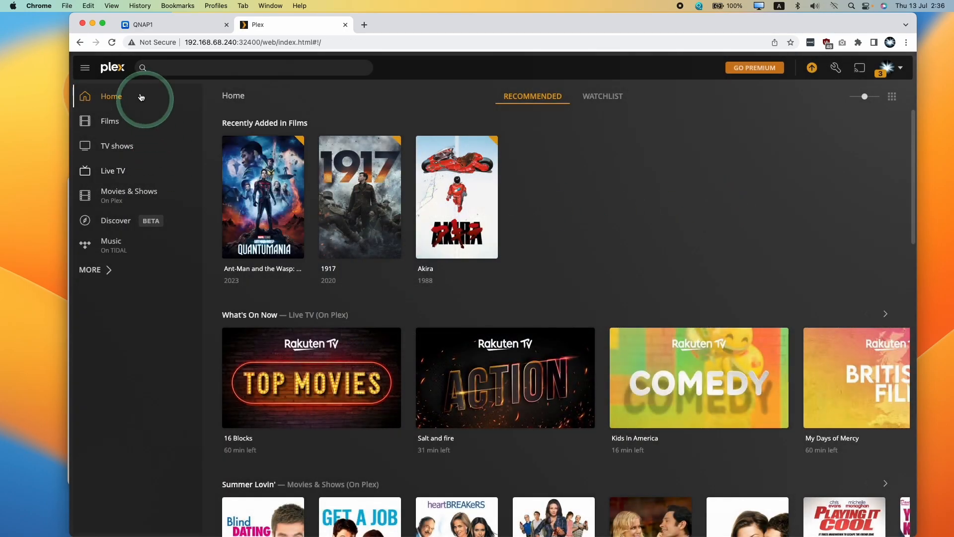
pyautogui.click(147, 121)
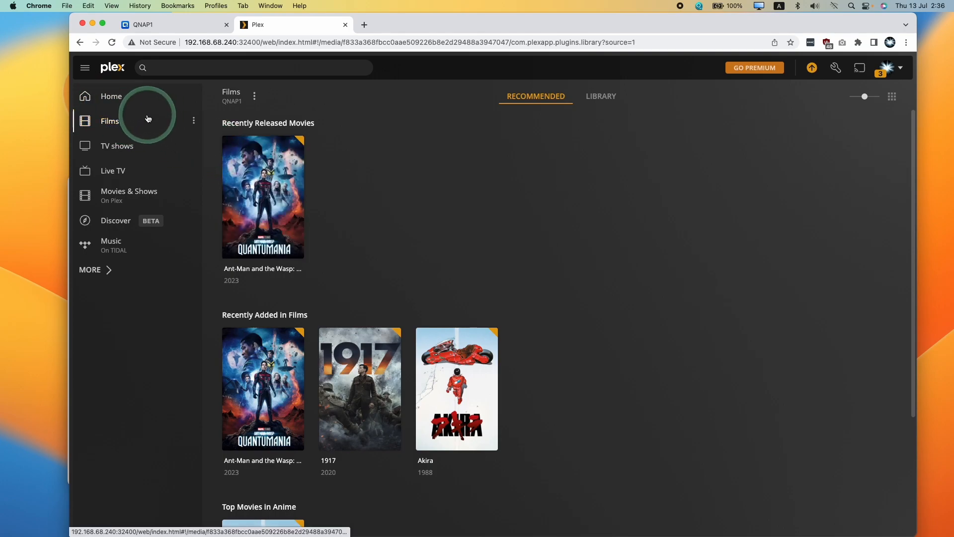
pyautogui.moveTo(263, 389)
pyautogui.click(292, 401)
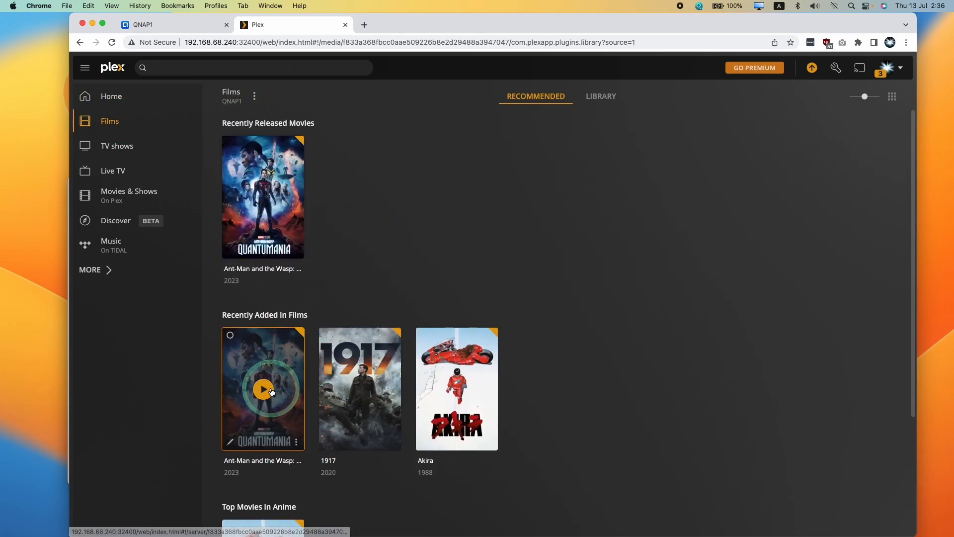
pyautogui.moveTo(360, 388)
pyautogui.click(349, 397)
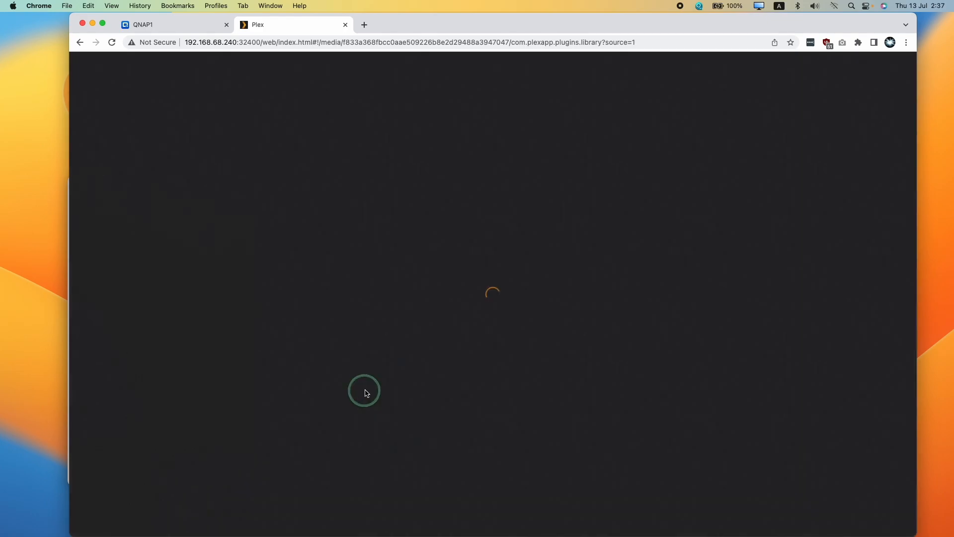
pyautogui.click(213, 494)
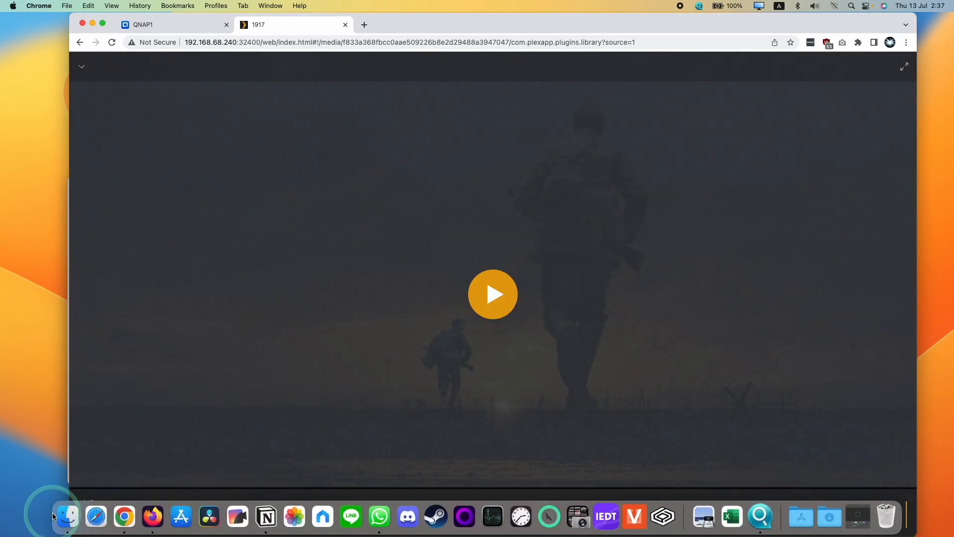
# - Check the Movies folder's film files in Finder, then return to the browser
pyautogui.click(68, 516)
pyautogui.click(415, 263)
pyautogui.doubleClick(422, 278)
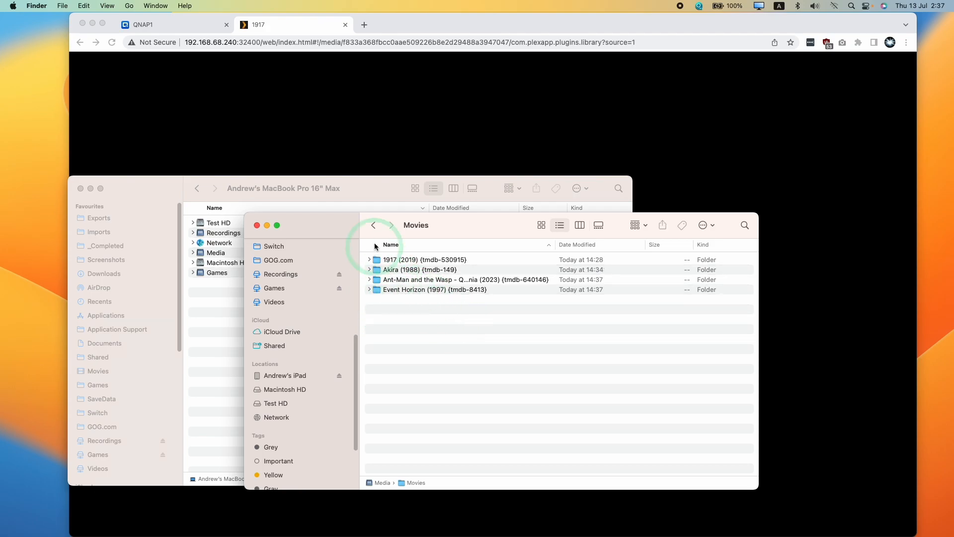
pyautogui.moveTo(417, 325)
pyautogui.mouseDown()
pyautogui.moveTo(425, 261)
pyautogui.moveTo(448, 298)
pyautogui.mouseUp()
pyautogui.click(443, 303)
pyautogui.click(458, 331)
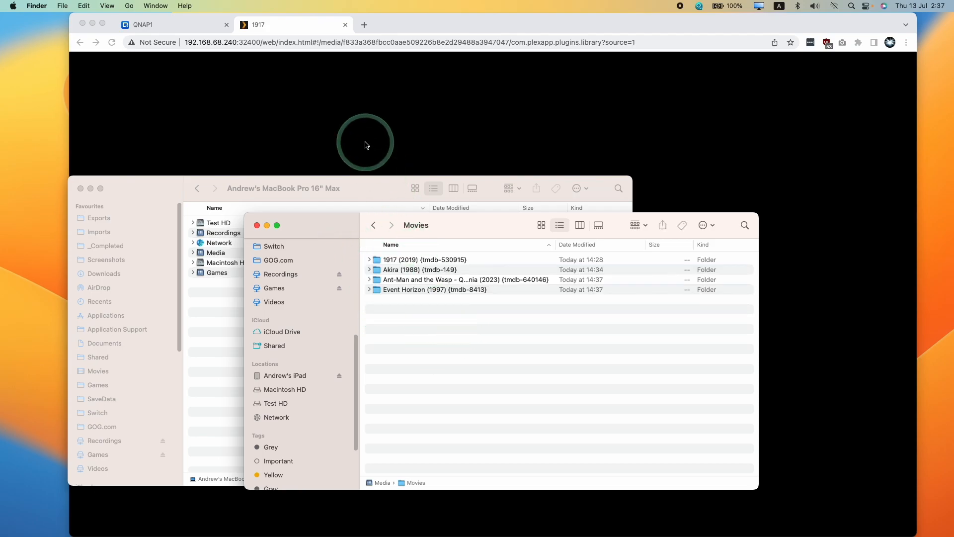
pyautogui.press('super+Tab')
# - Stream 1917 from around the 26-minute mark, review the playback quality options, and pause
pyautogui.click(492, 291)
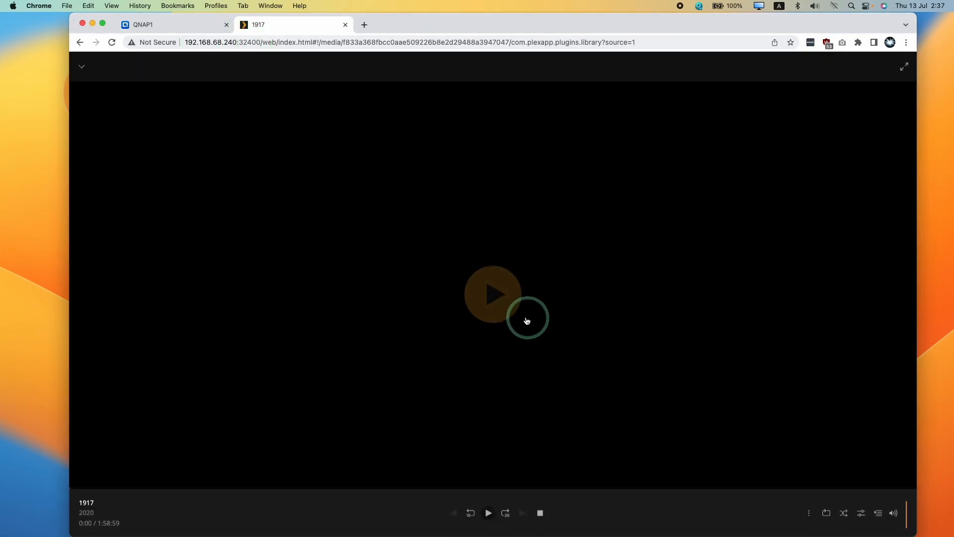
pyautogui.click(257, 488)
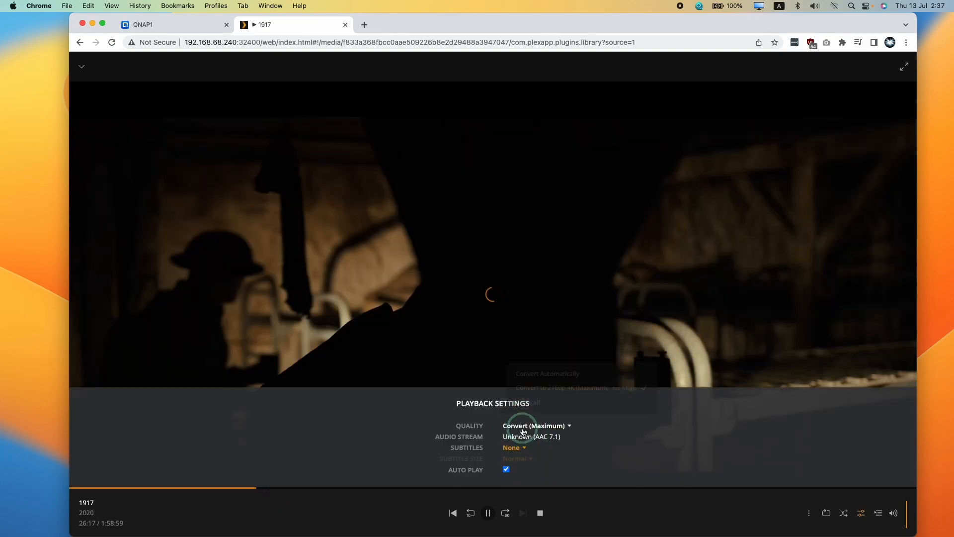
pyautogui.click(533, 424)
pyautogui.click(536, 393)
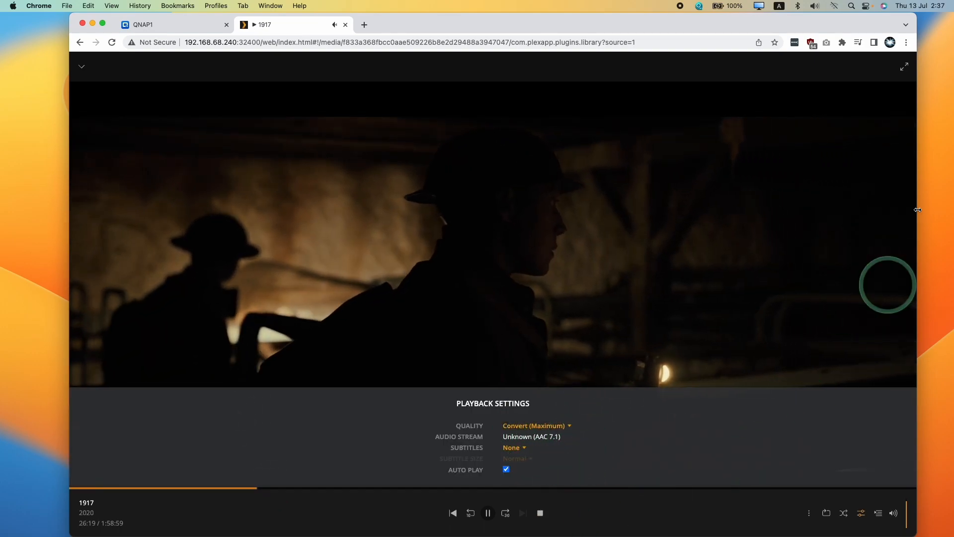
pyautogui.click(605, 262)
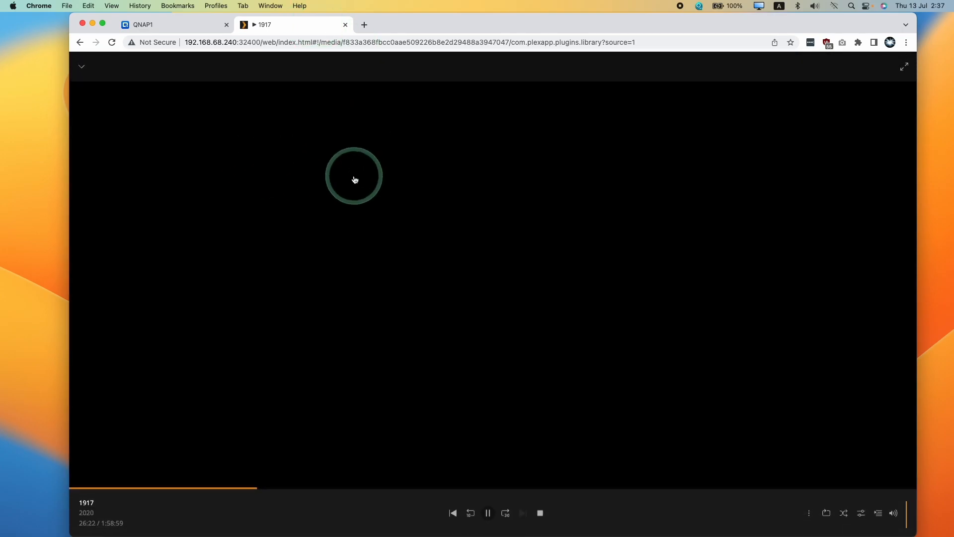
# - Collapse the player to the mini-player and switch back to the QTS Control Panel
pyautogui.click(82, 67)
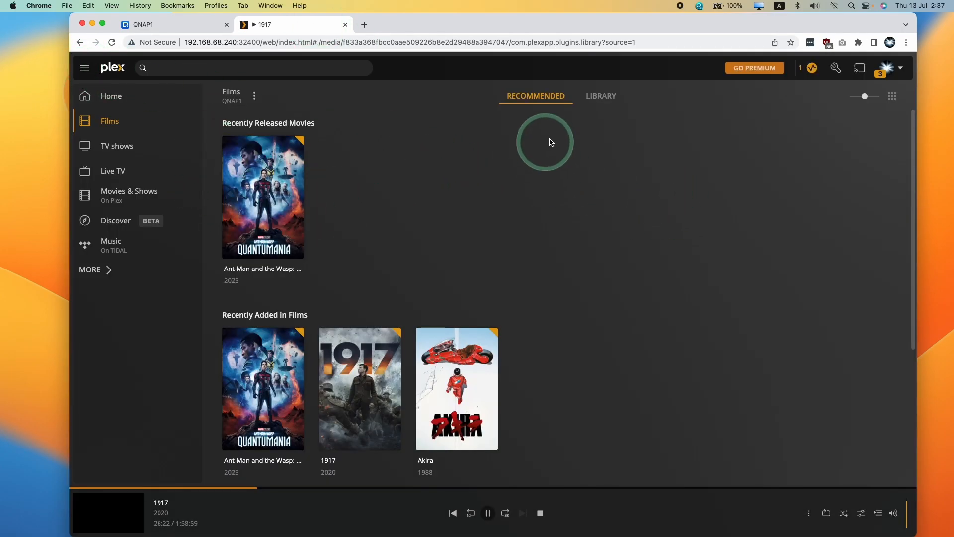
pyautogui.click(186, 22)
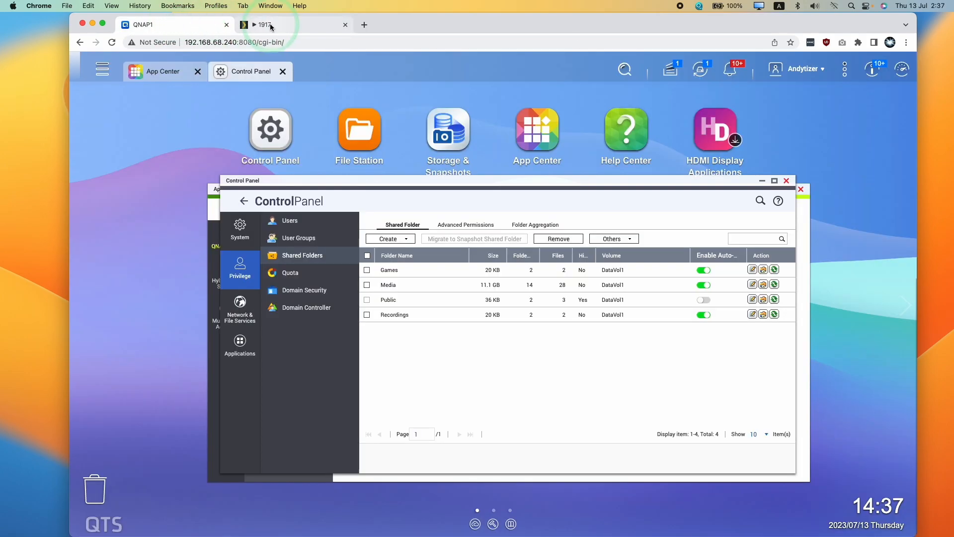